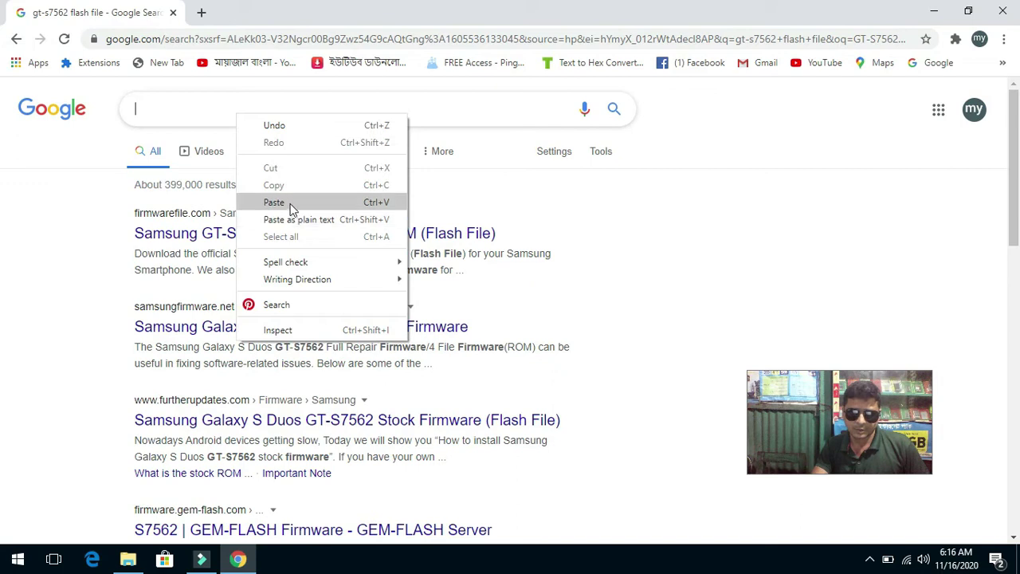
Search Google for samsung_android_usb_driver, look through the driver download results and close the browser
{"action": "left_click", "coordinate": [618, 110]}
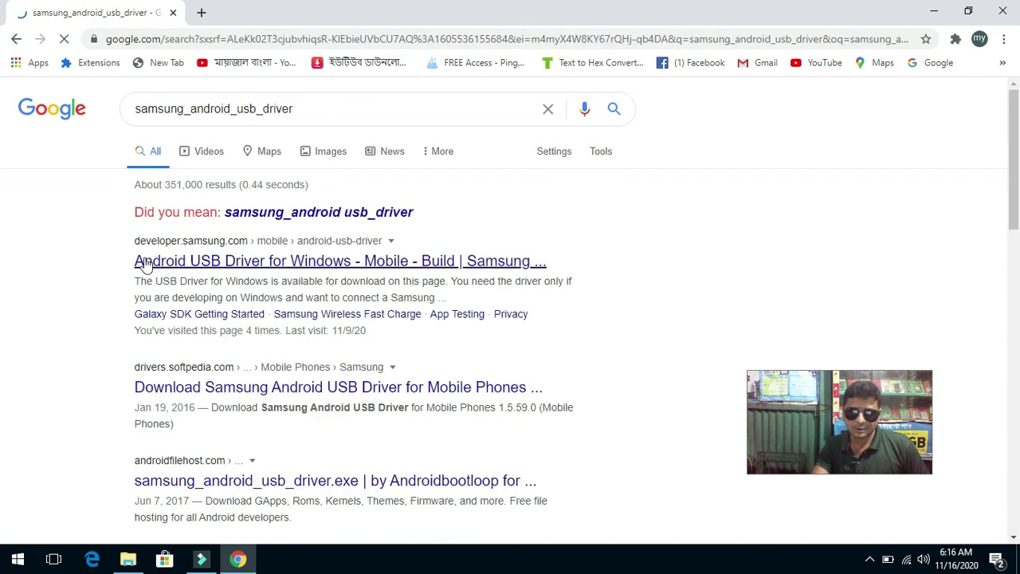
{"action": "scroll", "coordinate": [349, 382], "scroll_direction": "down", "scroll_amount": 6}
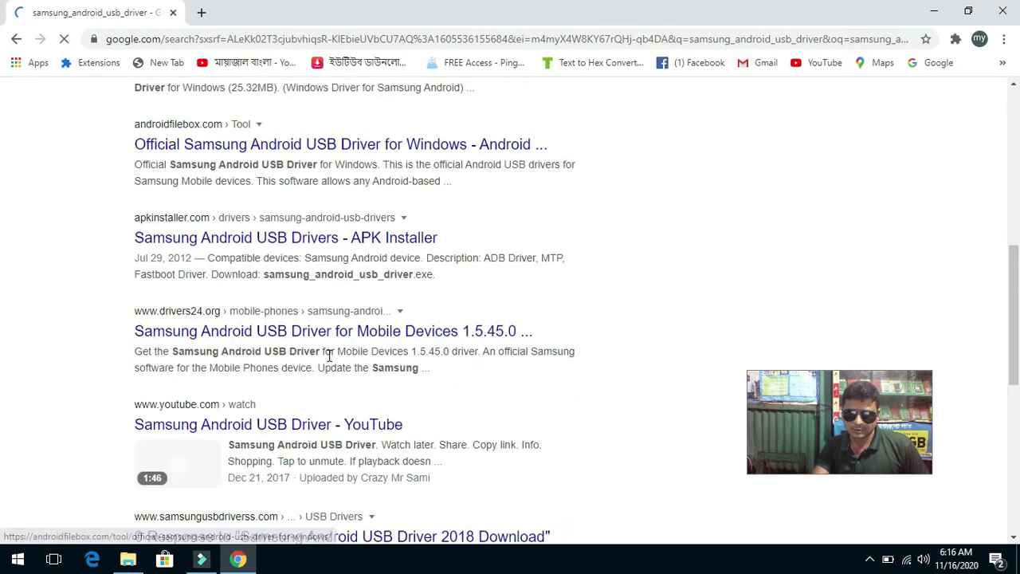
{"action": "scroll", "coordinate": [330, 354], "scroll_direction": "up", "scroll_amount": 6}
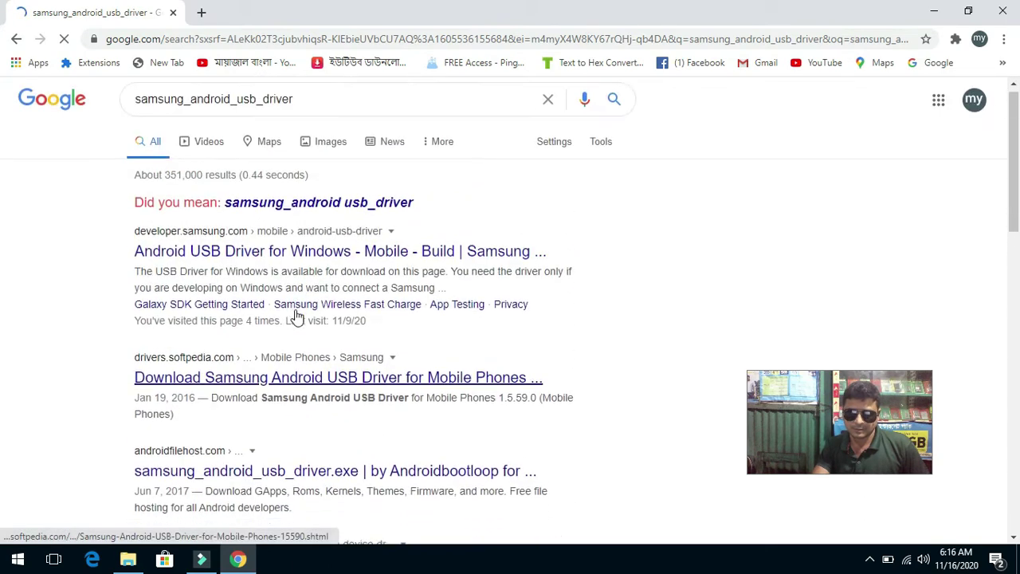
{"action": "scroll", "coordinate": [296, 319], "scroll_direction": "down", "scroll_amount": 4}
{"action": "scroll", "coordinate": [296, 319], "scroll_direction": "up", "scroll_amount": 4}
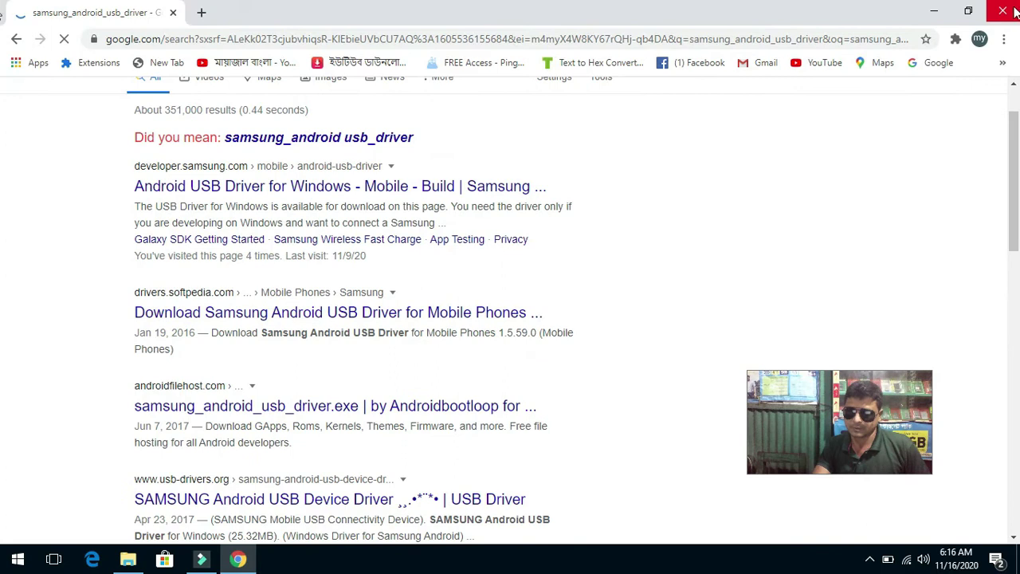
{"action": "left_click", "coordinate": [1005, 11]}
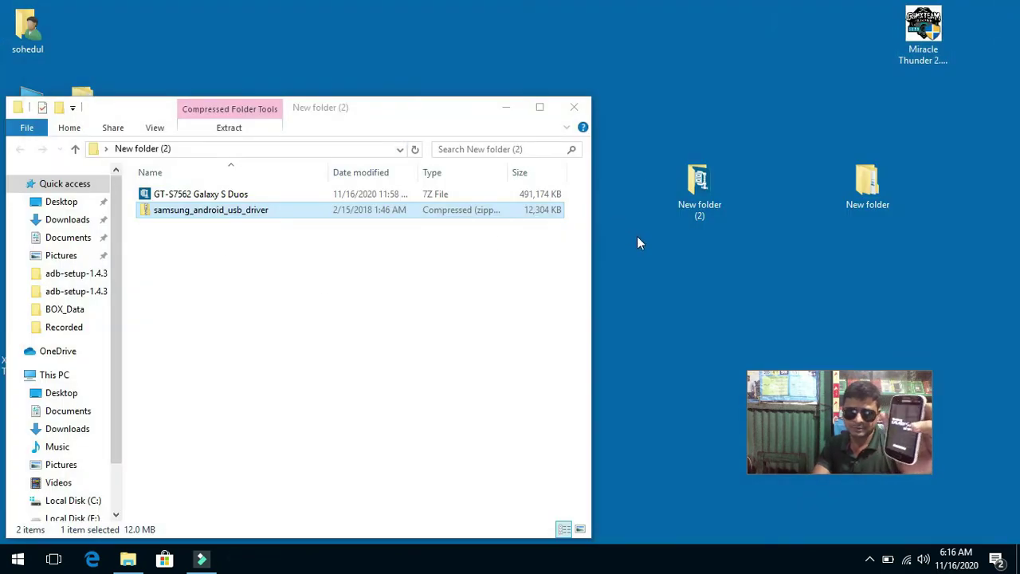
{"action": "right_click", "coordinate": [189, 211]}
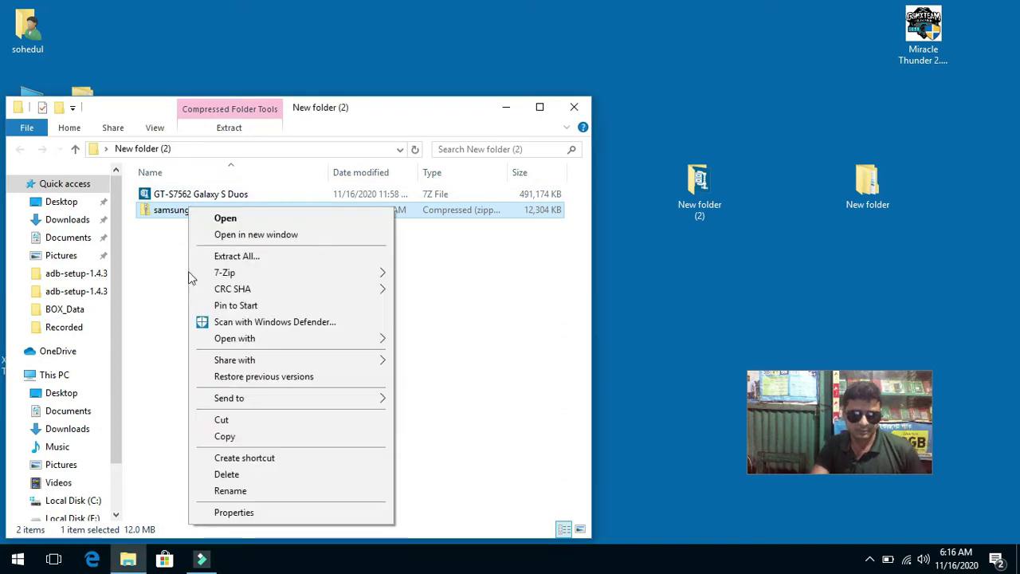
{"action": "left_click", "coordinate": [154, 294]}
{"action": "left_click", "coordinate": [173, 211]}
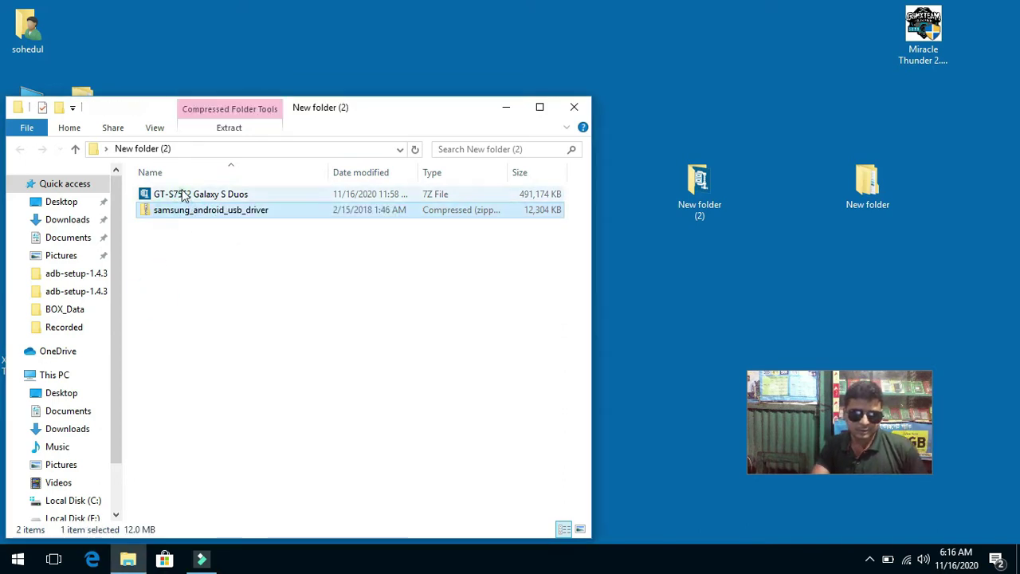
{"action": "left_click", "coordinate": [183, 195]}
{"action": "key", "text": "F2"}
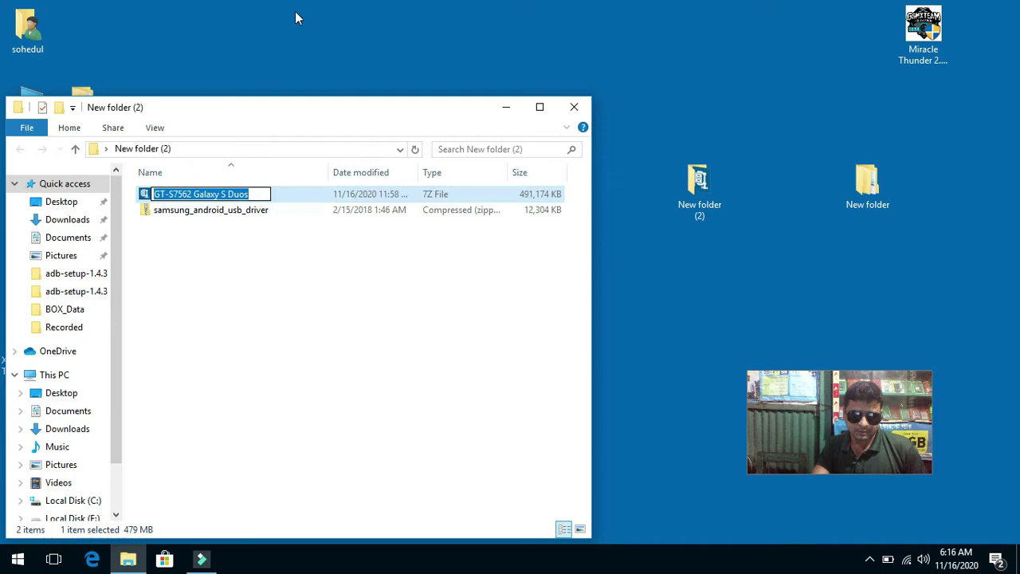
{"action": "left_click_drag", "start_coordinate": [224, 112], "coordinate": [380, 84]}
Open Google's home page in Chrome and enter 7zip as the search term
{"action": "double_click", "coordinate": [38, 256]}
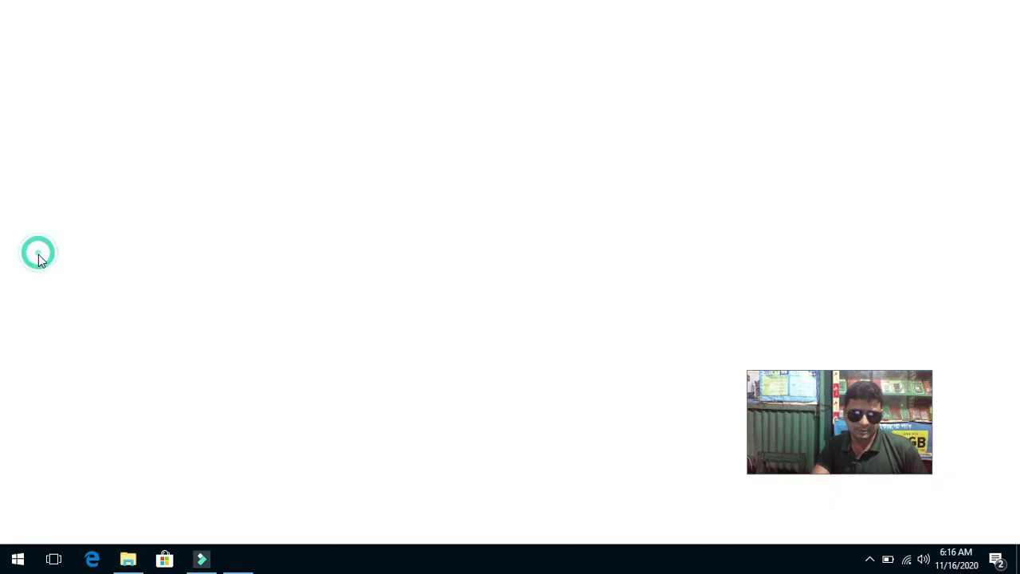
{"action": "left_click", "coordinate": [378, 382]}
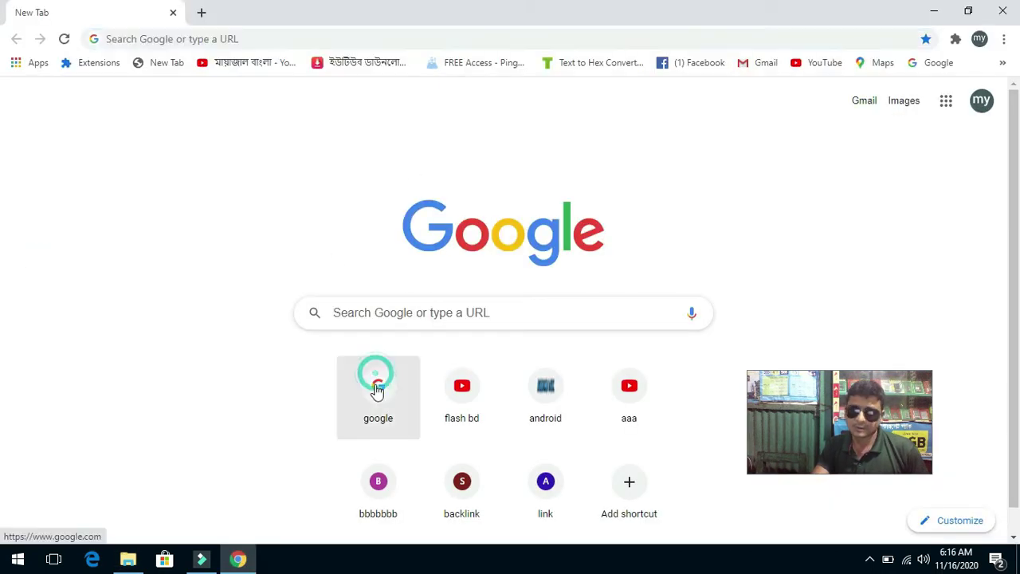
{"action": "left_click", "coordinate": [380, 414]}
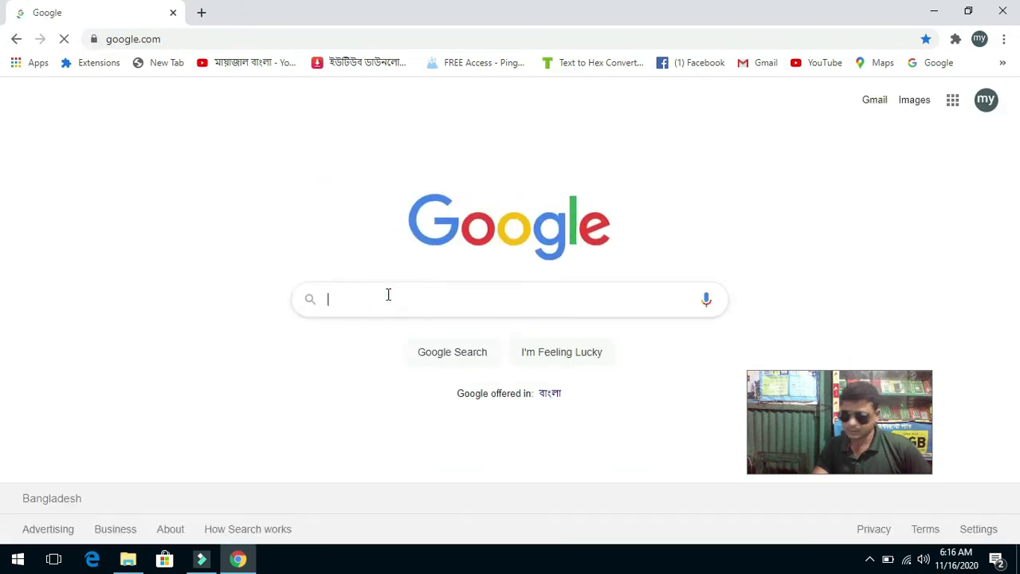
{"action": "left_click", "coordinate": [389, 294]}
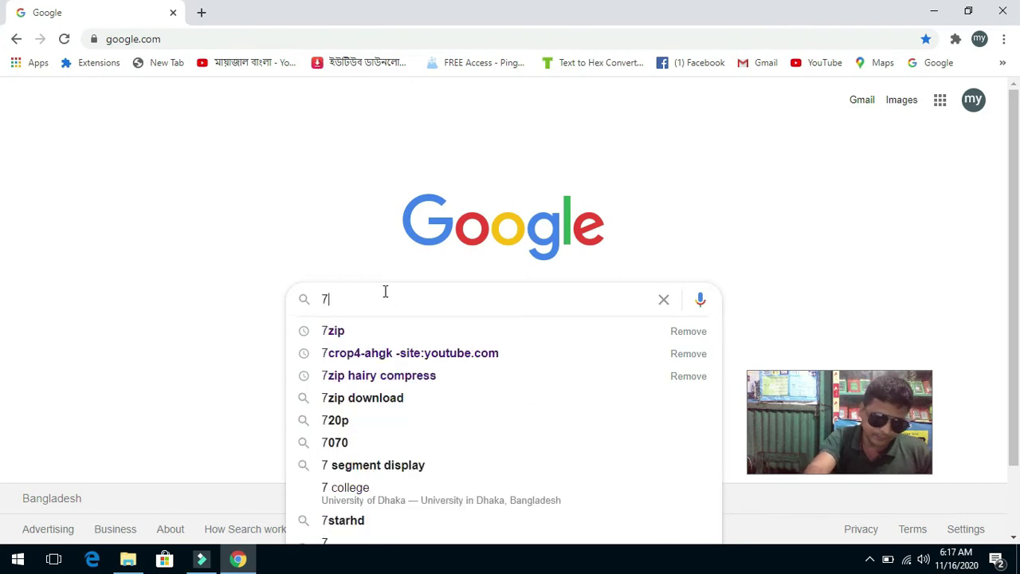
{"action": "type", "text": "ip"}
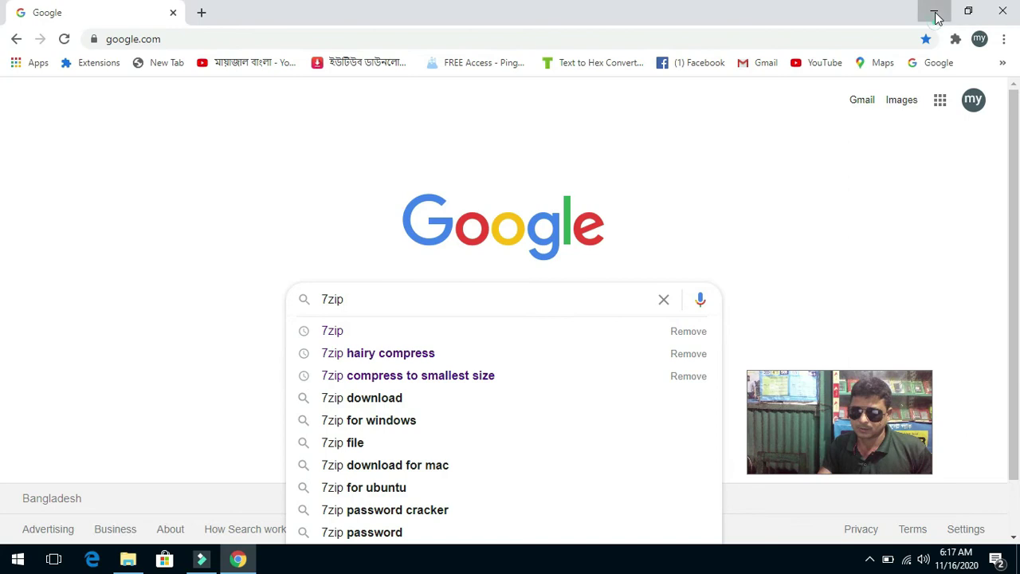
Switch to File Explorer and extract the samsung_android_usb_driver archive with 7-Zip into a folder of the same name
{"action": "left_click", "coordinate": [935, 13]}
{"action": "left_click", "coordinate": [354, 184]}
{"action": "right_click", "coordinate": [355, 185]}
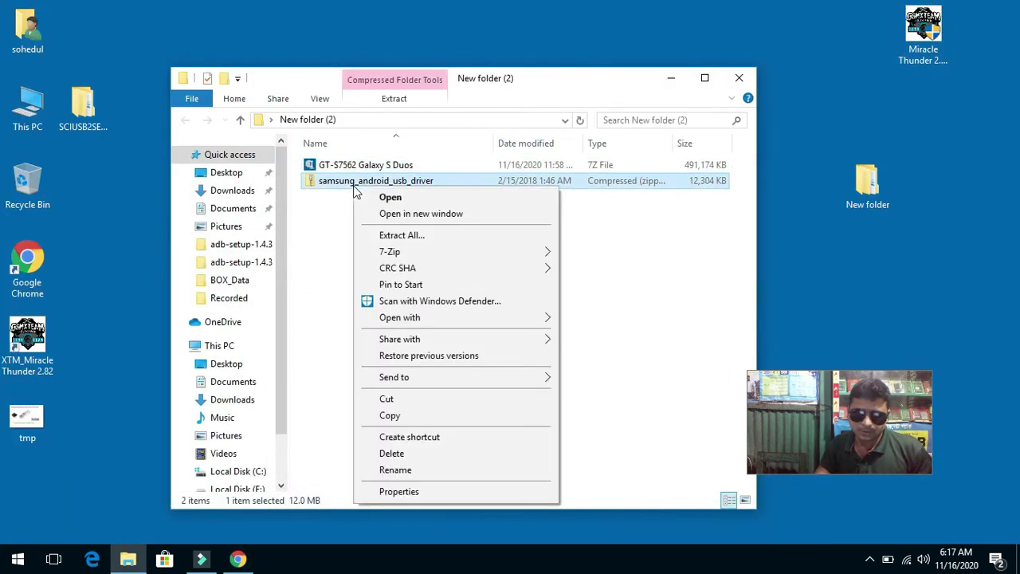
{"action": "mouse_move", "coordinate": [392, 255]}
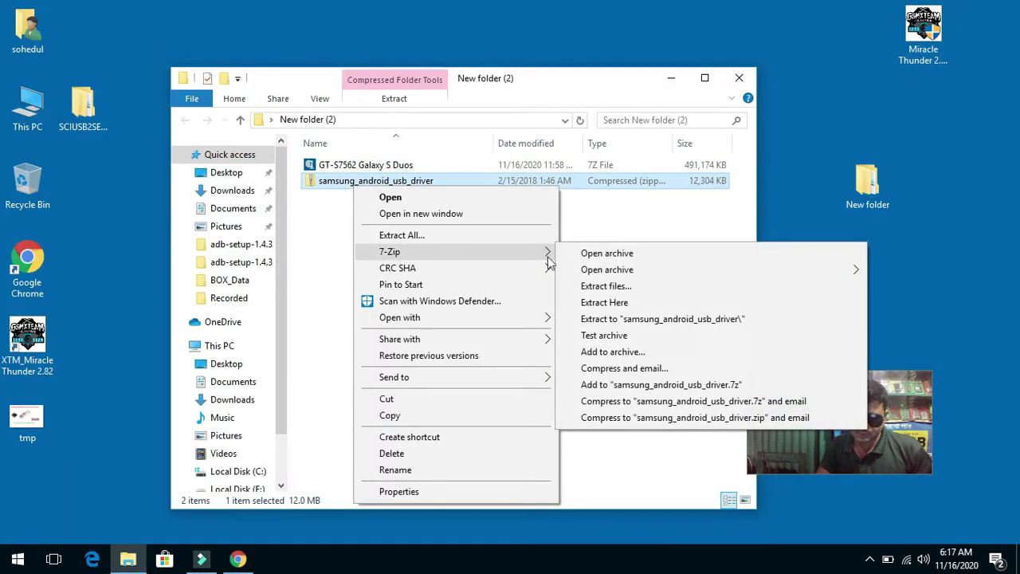
{"action": "left_click", "coordinate": [619, 290]}
{"action": "left_click", "coordinate": [500, 373]}
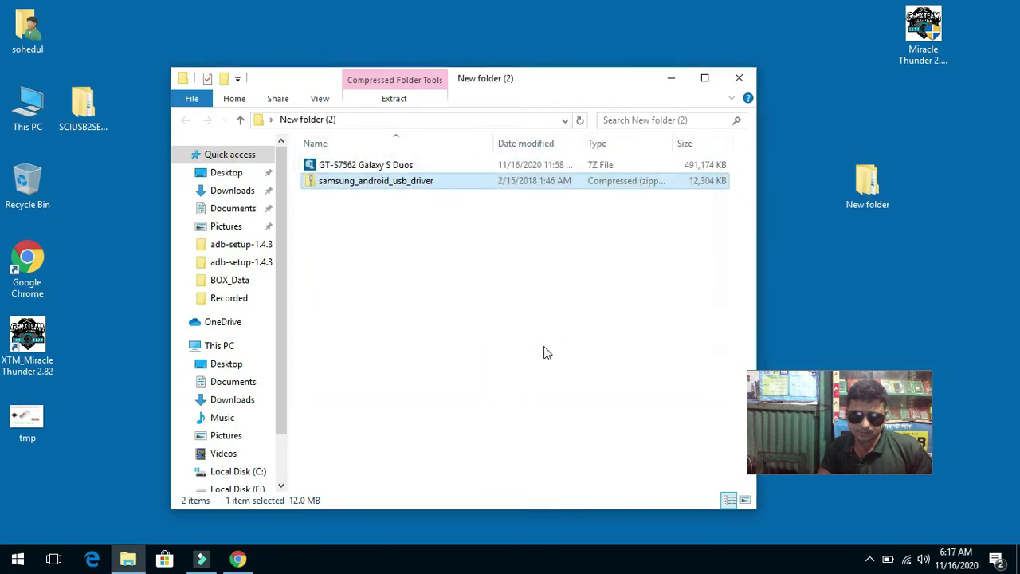
{"action": "left_click", "coordinate": [496, 282]}
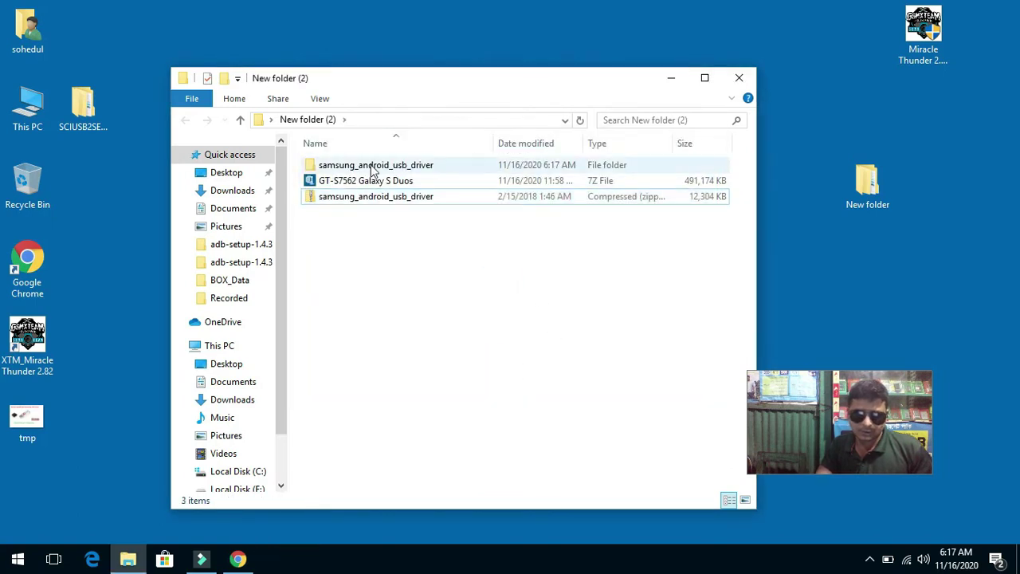
Open the extracted samsung_android_usb_driver folder and try twice to run the USB driver installer
{"action": "double_click", "coordinate": [371, 166]}
{"action": "left_click", "coordinate": [368, 167]}
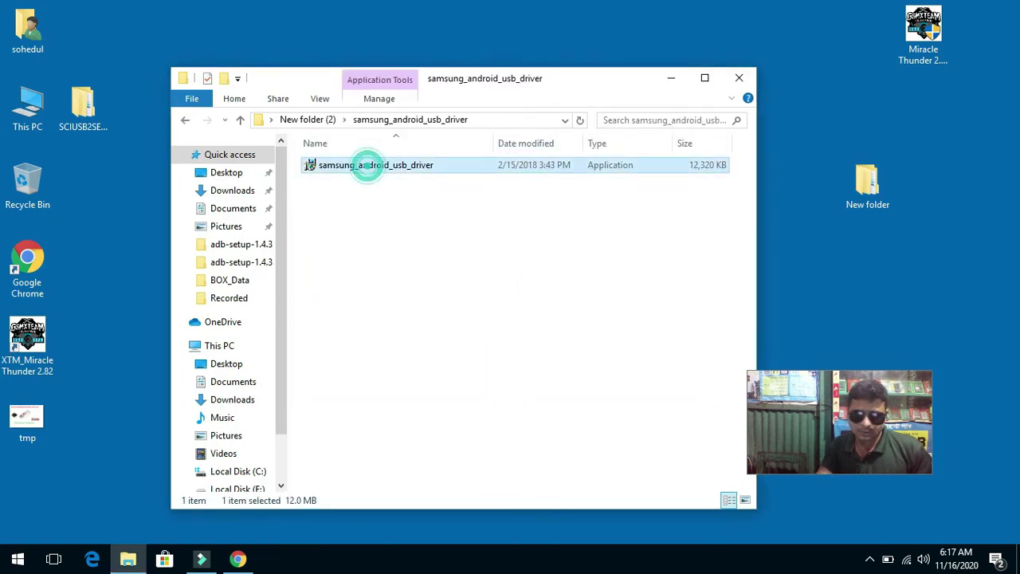
{"action": "double_click", "coordinate": [369, 165]}
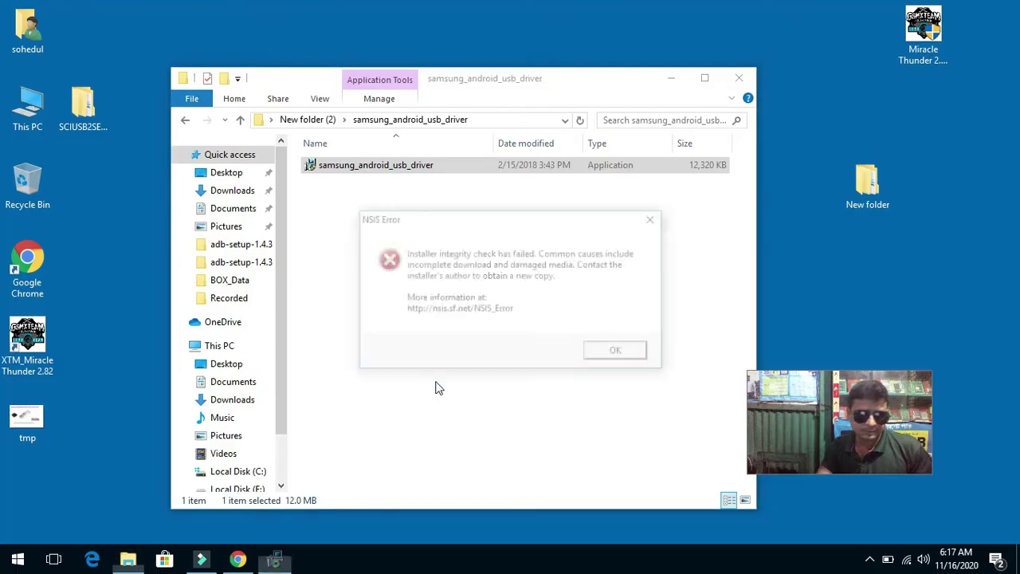
{"action": "left_click", "coordinate": [655, 218]}
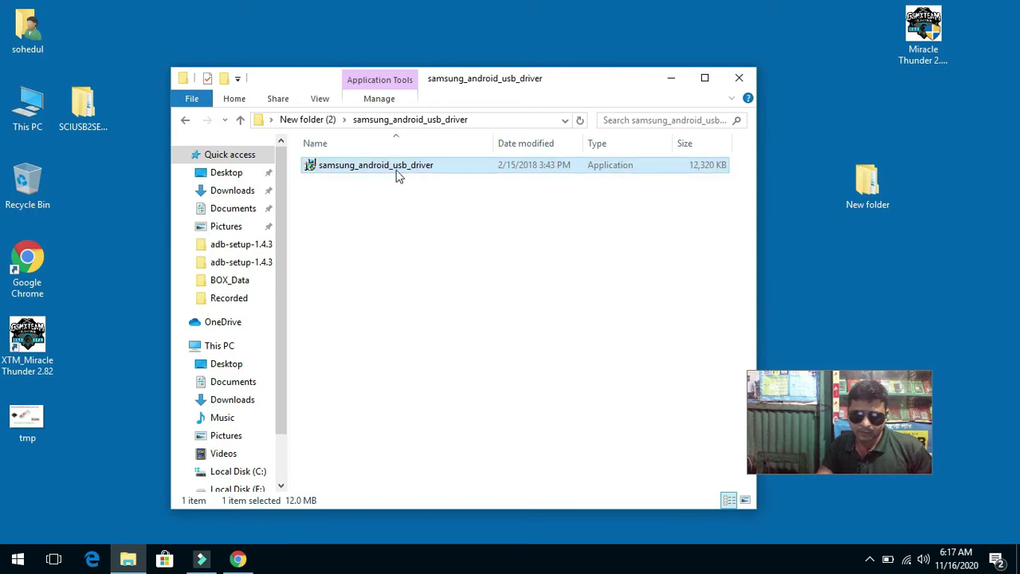
{"action": "double_click", "coordinate": [369, 163]}
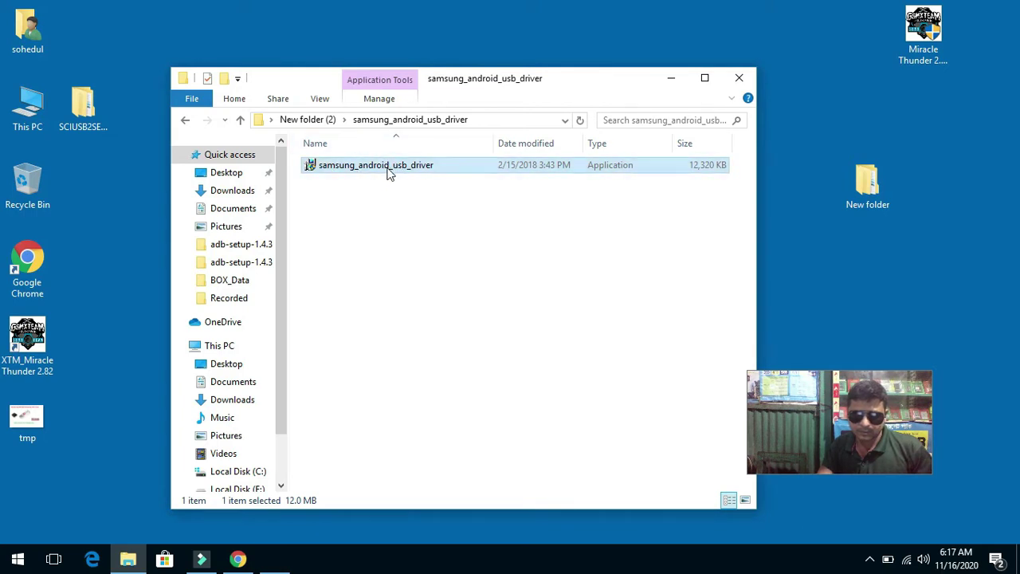
{"action": "left_click", "coordinate": [620, 346]}
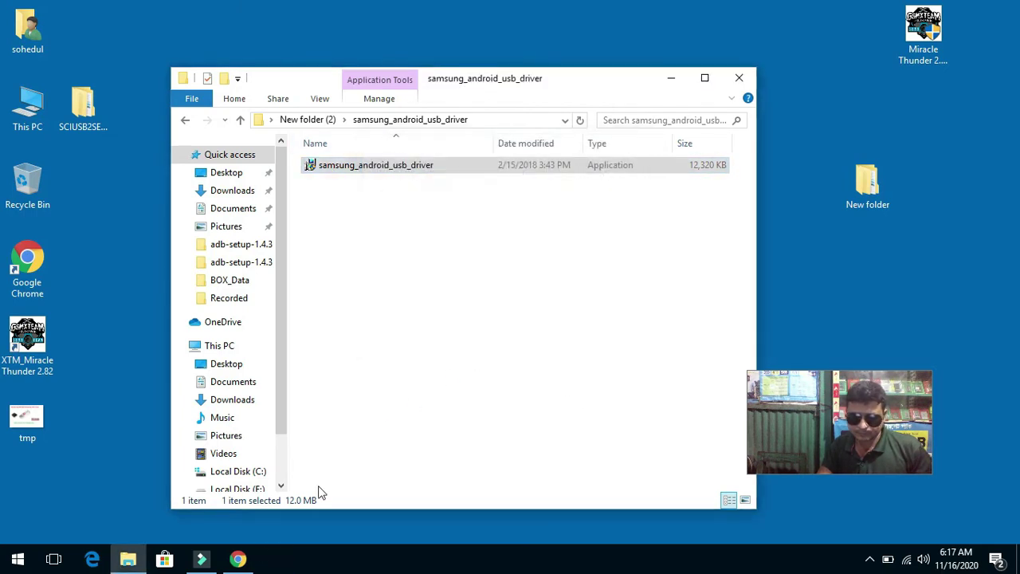
Switch to Chrome and replace the Google search term with samsung_android_usb_driver
{"action": "left_click", "coordinate": [236, 566]}
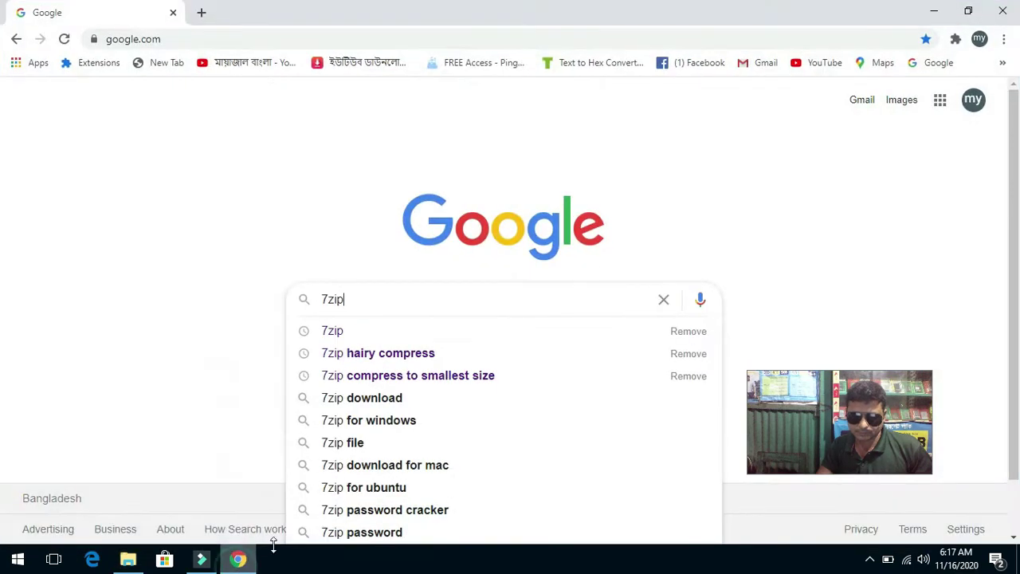
{"action": "double_click", "coordinate": [383, 304]}
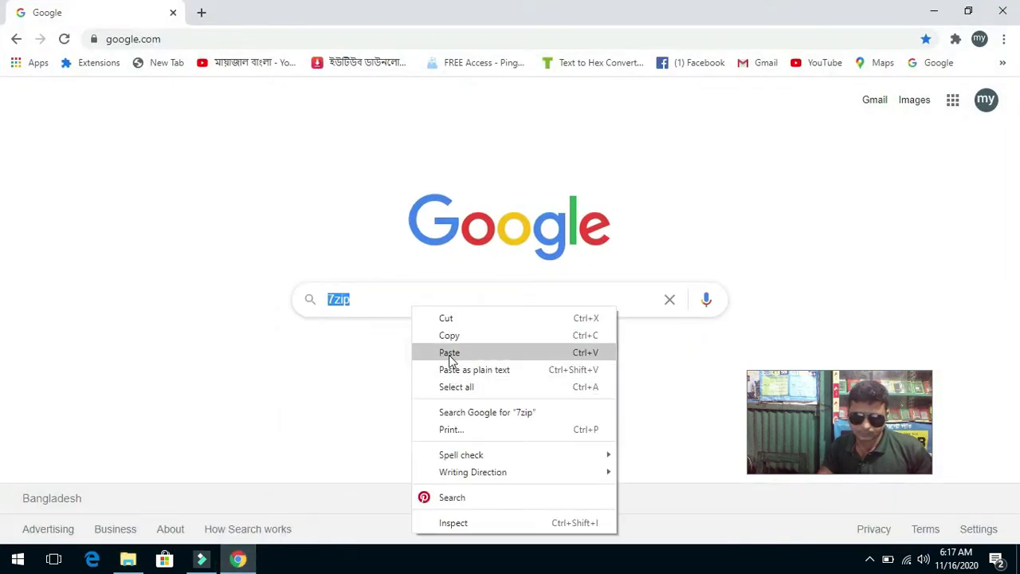
{"action": "left_click", "coordinate": [451, 353]}
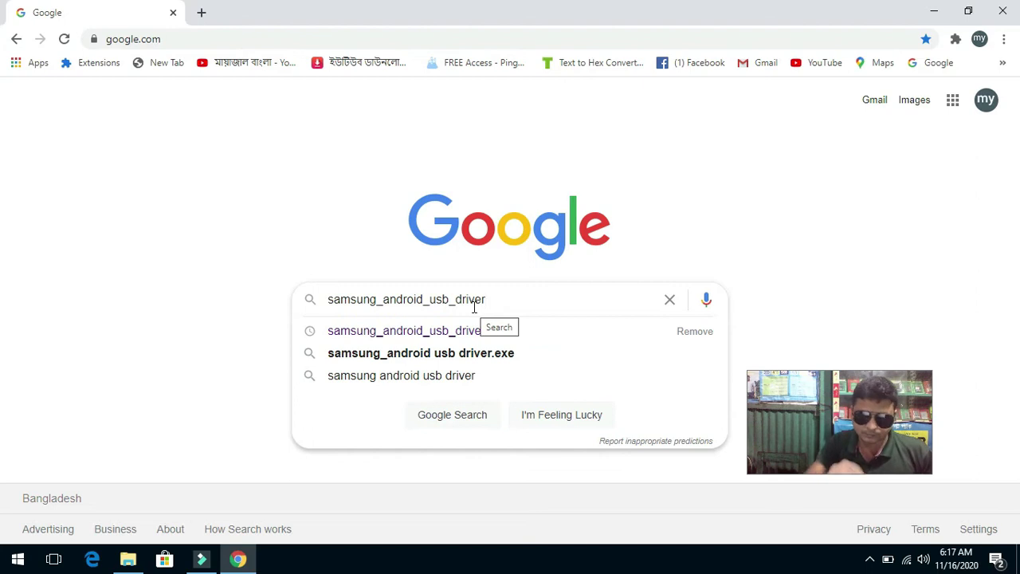
{"action": "left_click", "coordinate": [608, 562]}
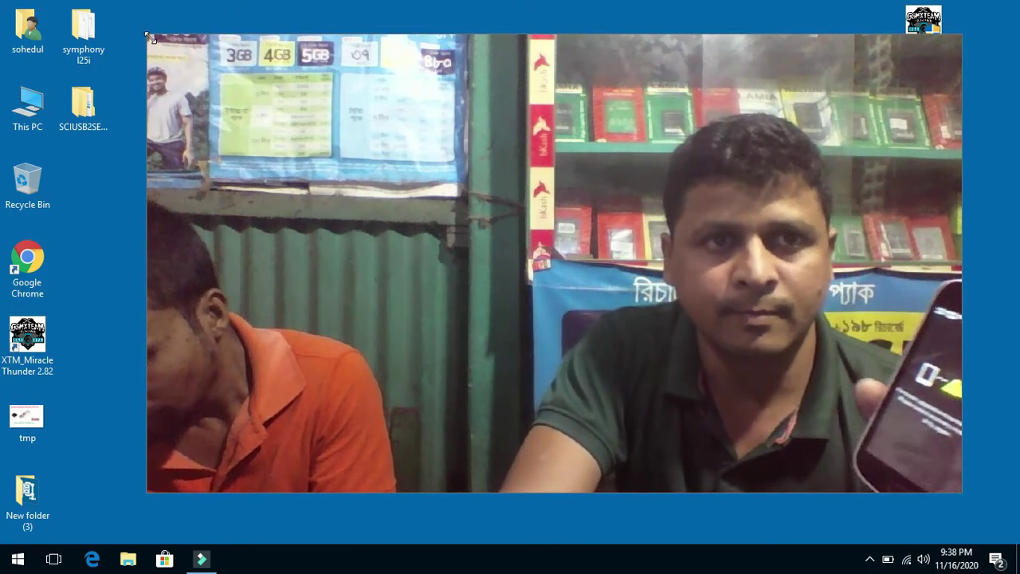
{"action": "left_click_drag", "start_coordinate": [743, 366], "coordinate": [850, 399]}
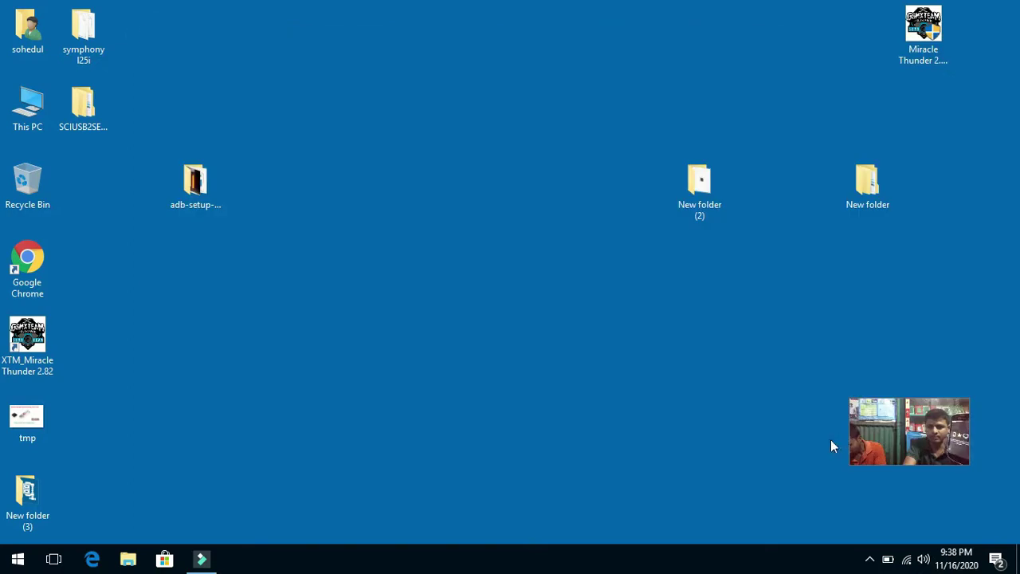
{"action": "left_click_drag", "start_coordinate": [904, 461], "coordinate": [908, 475]}
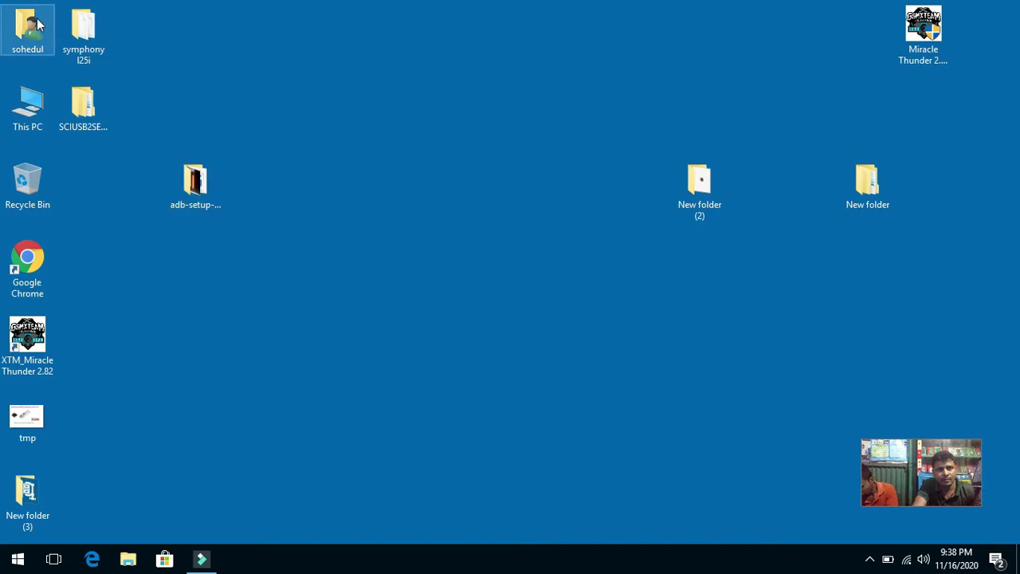
{"action": "left_click", "coordinate": [698, 180]}
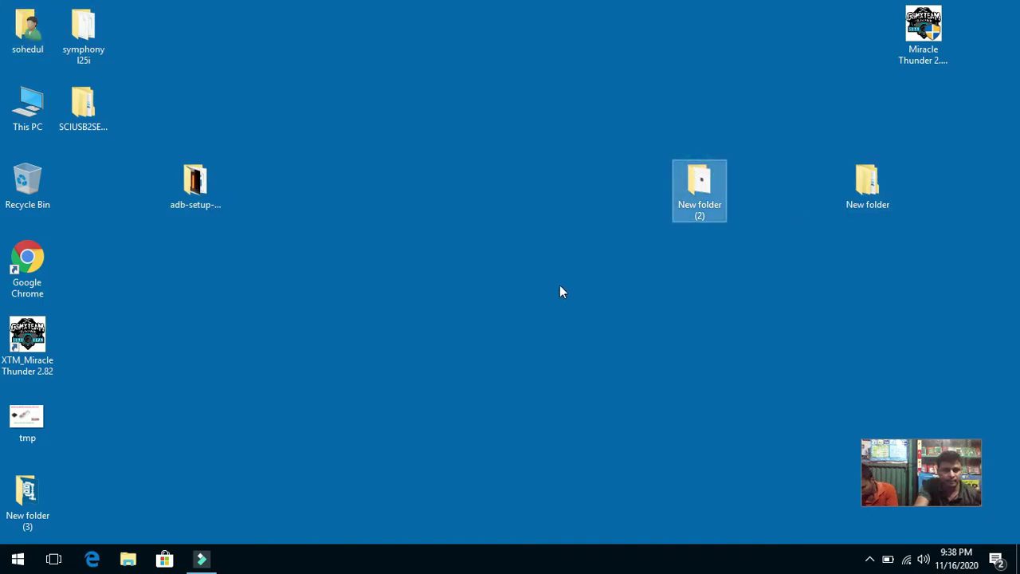
{"action": "key", "text": "Return"}
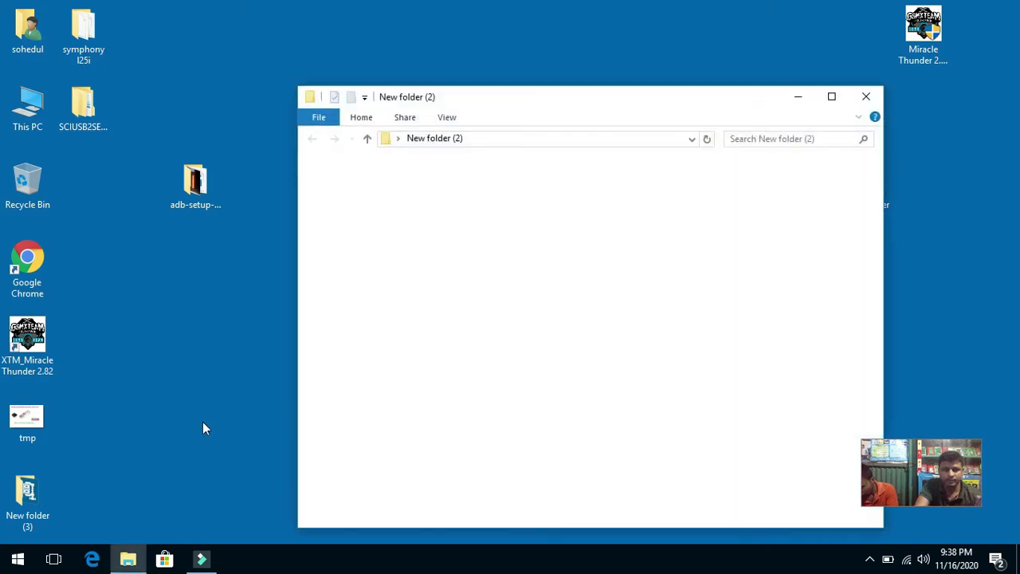
{"action": "left_click", "coordinate": [866, 99]}
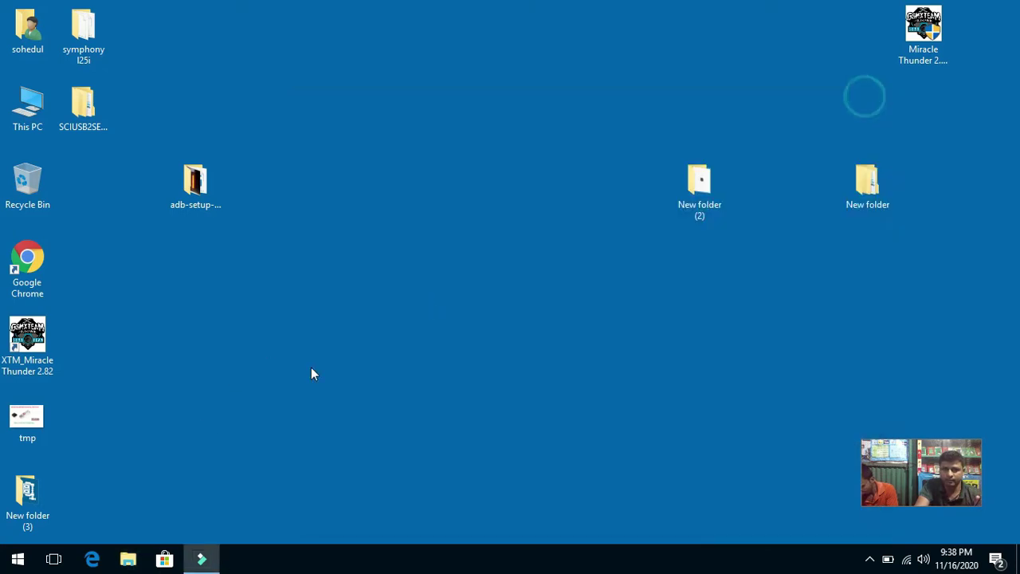
Open the Odin_v3.06 folder inside the S7562 folder of the extracted GT-S7562 firmware in New folder (3)
{"action": "double_click", "coordinate": [31, 494]}
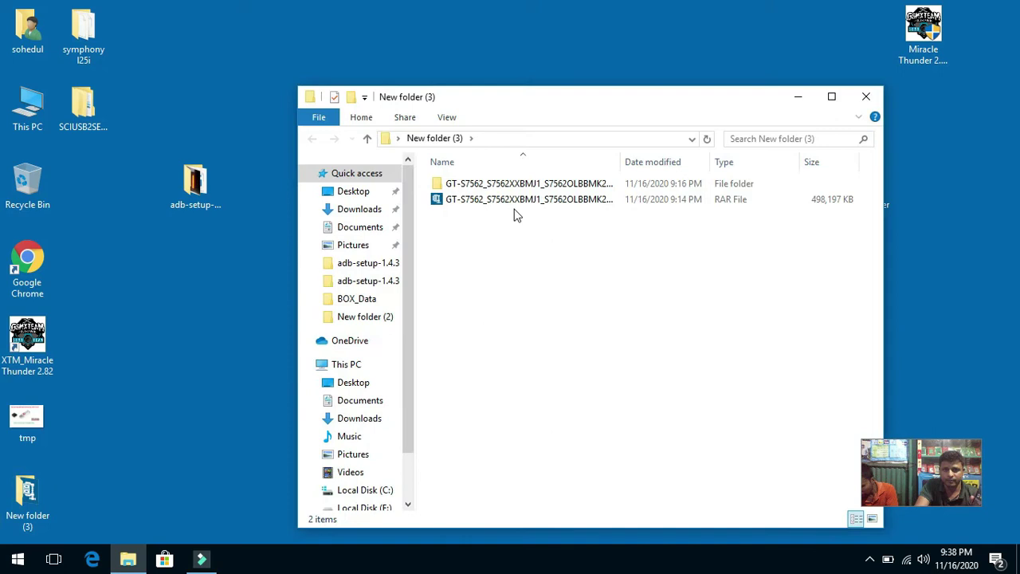
{"action": "double_click", "coordinate": [502, 185]}
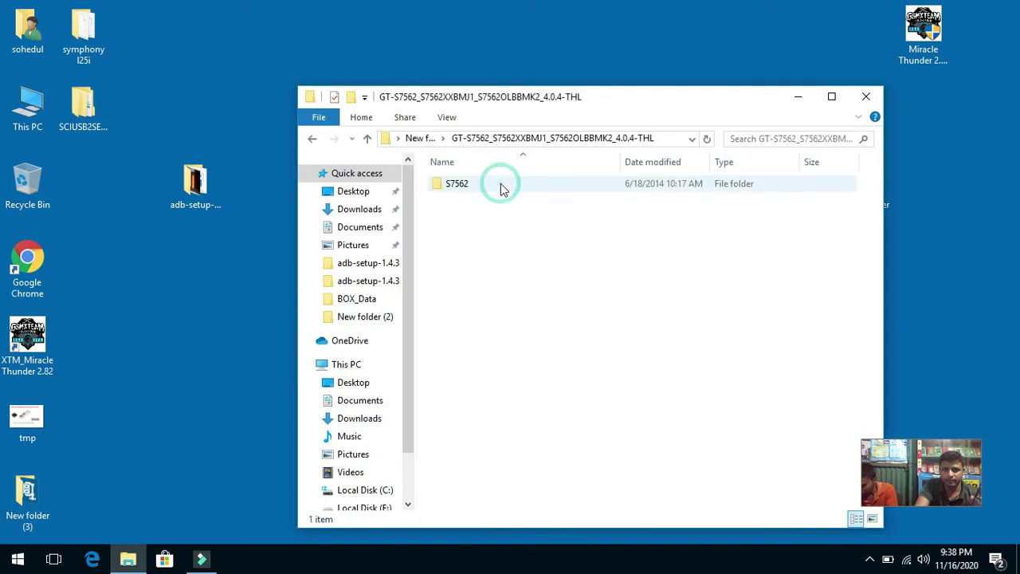
{"action": "double_click", "coordinate": [459, 188]}
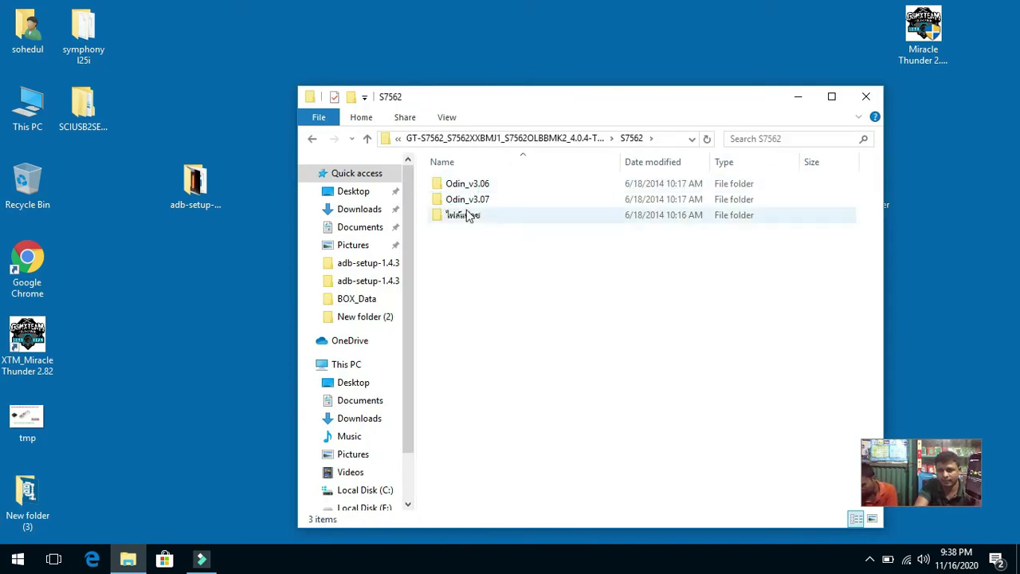
{"action": "double_click", "coordinate": [458, 187]}
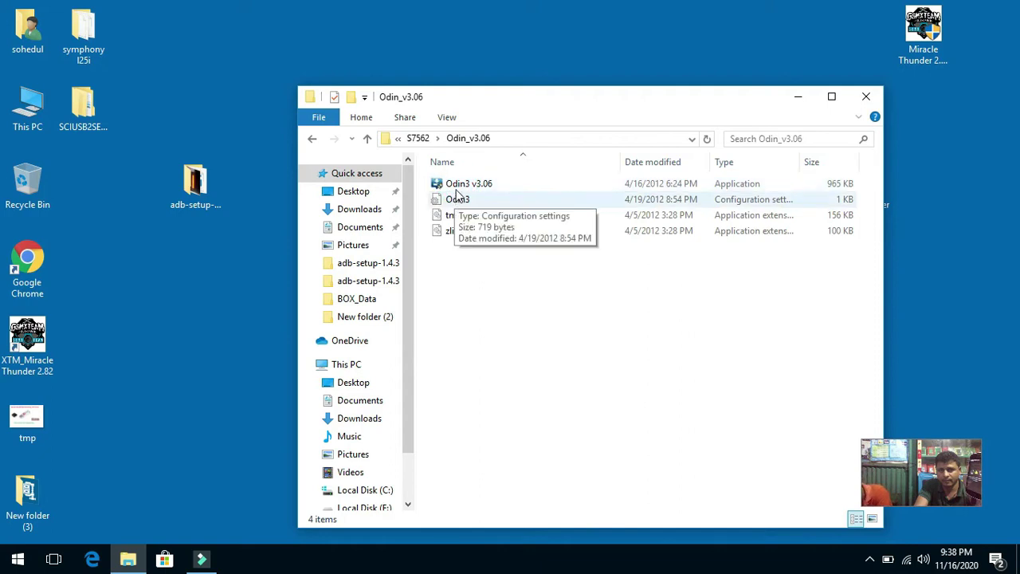
Launch Odin3 v3.06 and load the BOOTLOADER_S7562XXBMJ1_1260195_REV02_user_low_ship.tar.md5 file as the Bootloader
{"action": "double_click", "coordinate": [460, 184]}
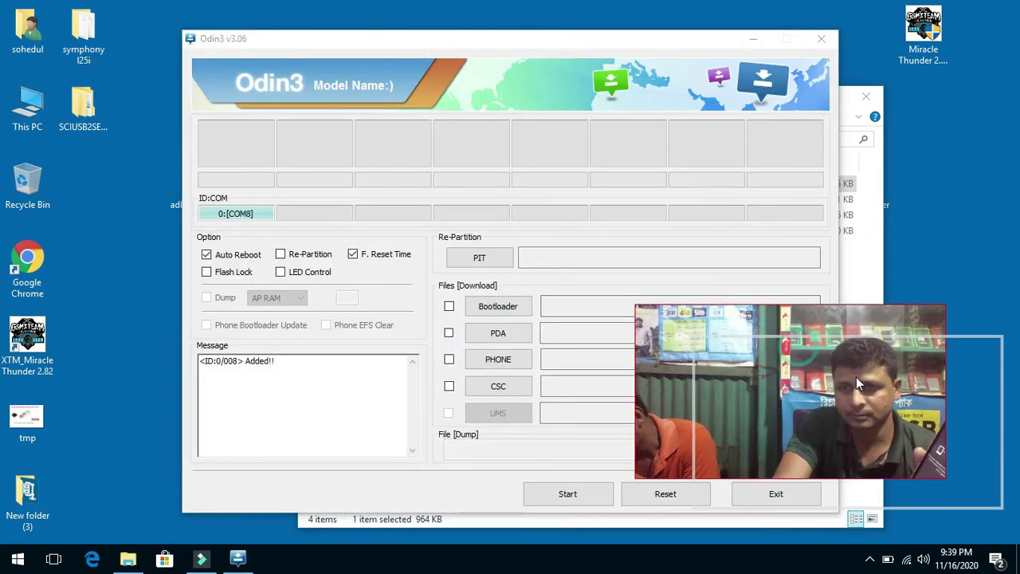
{"action": "left_click_drag", "start_coordinate": [480, 48], "coordinate": [314, 24]}
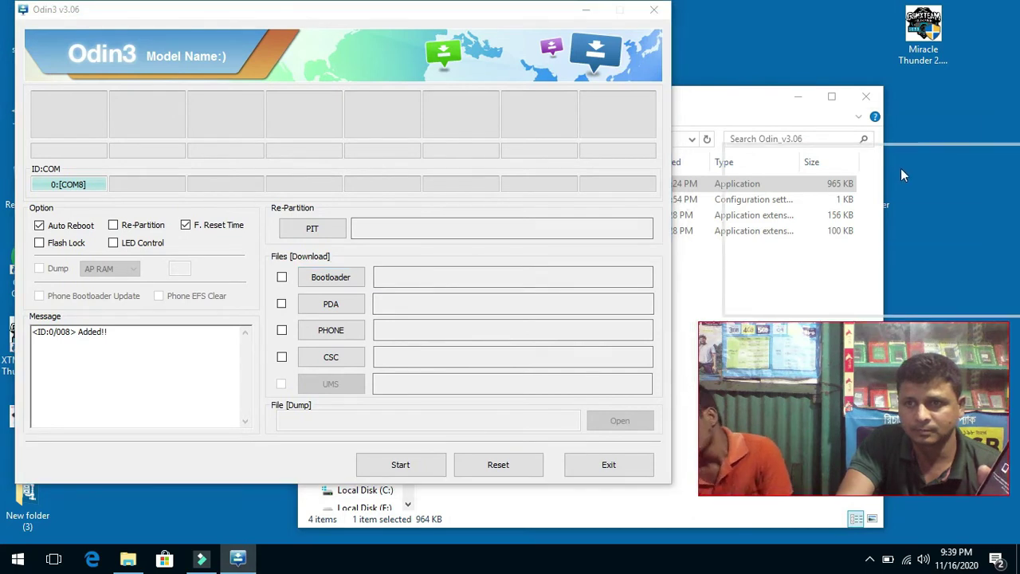
{"action": "left_click", "coordinate": [339, 280]}
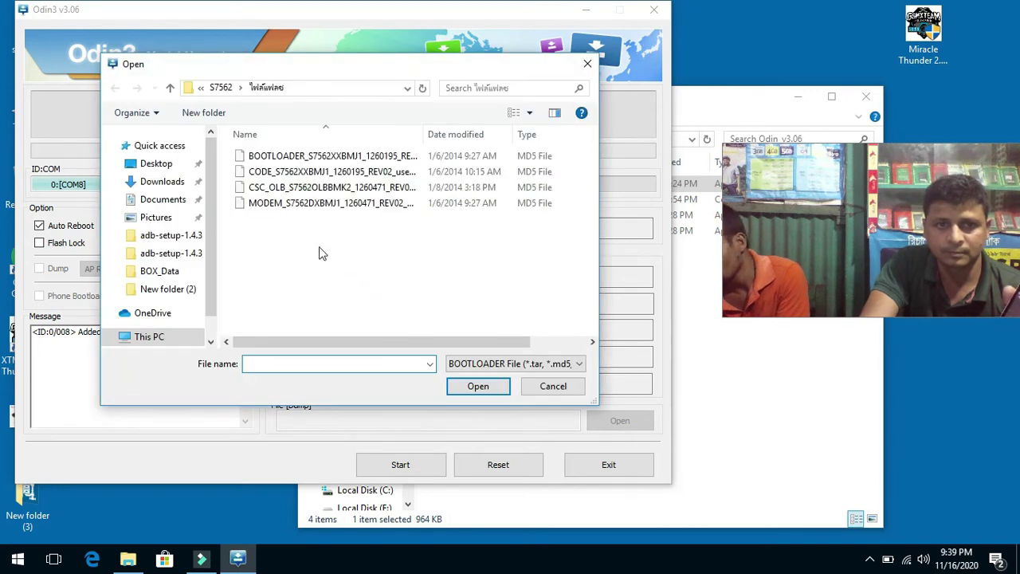
{"action": "left_click", "coordinate": [285, 156]}
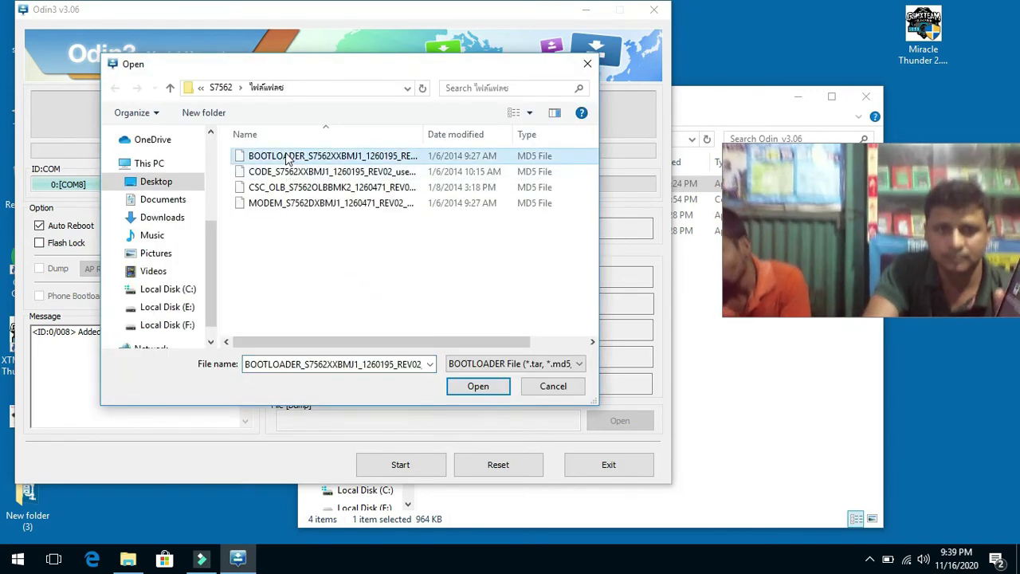
{"action": "double_click", "coordinate": [285, 156]}
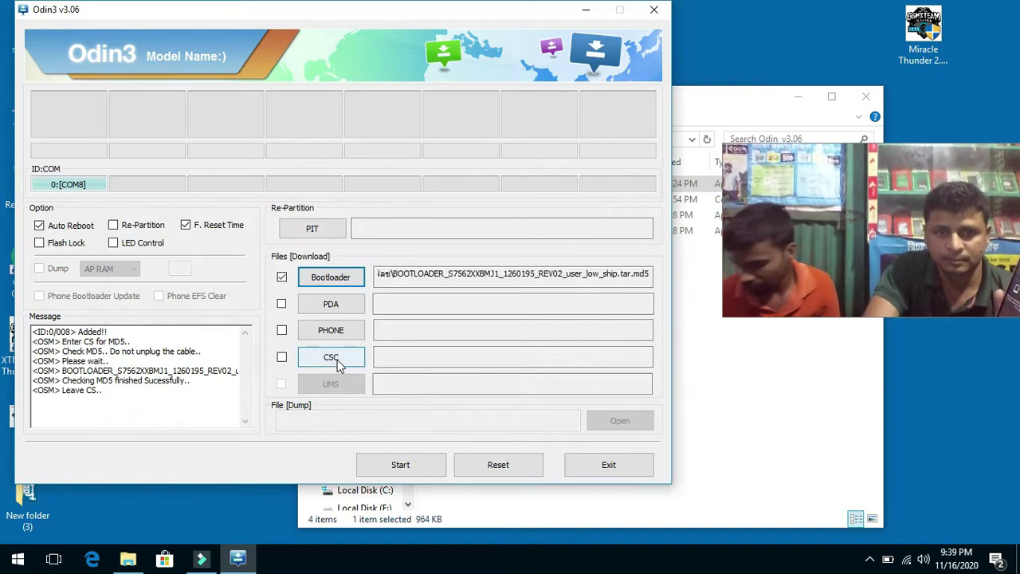
Load the CSC_OLB_S7562OLBBMK2_1260471 firmware file as CSC and the MODEM_S7562DXBMJ1_1260471 file as PHONE
{"action": "left_click", "coordinate": [337, 360]}
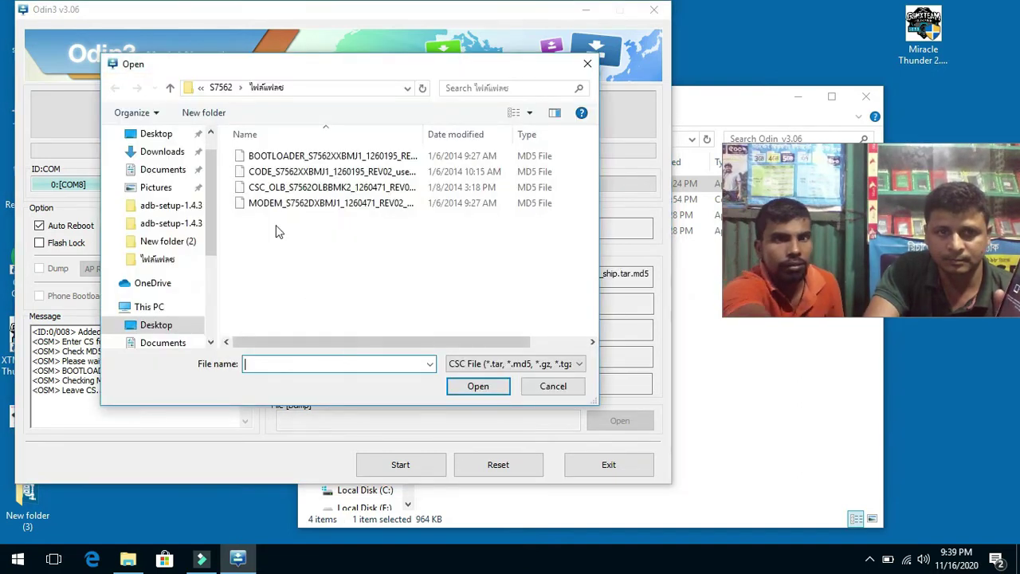
{"action": "double_click", "coordinate": [271, 188]}
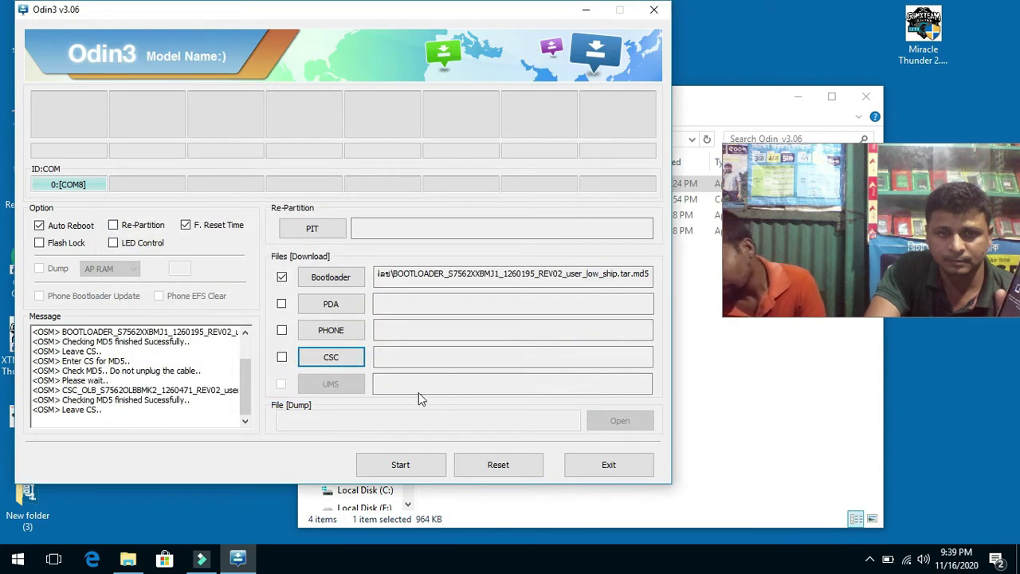
{"action": "left_click", "coordinate": [341, 331]}
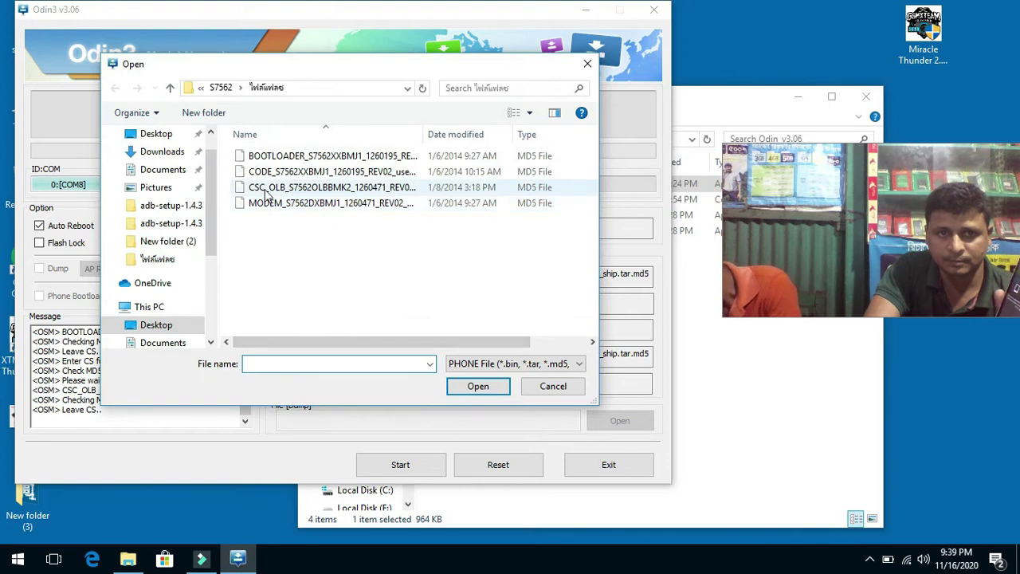
{"action": "left_click", "coordinate": [266, 194]}
{"action": "left_click_drag", "start_coordinate": [319, 69], "coordinate": [435, 100]}
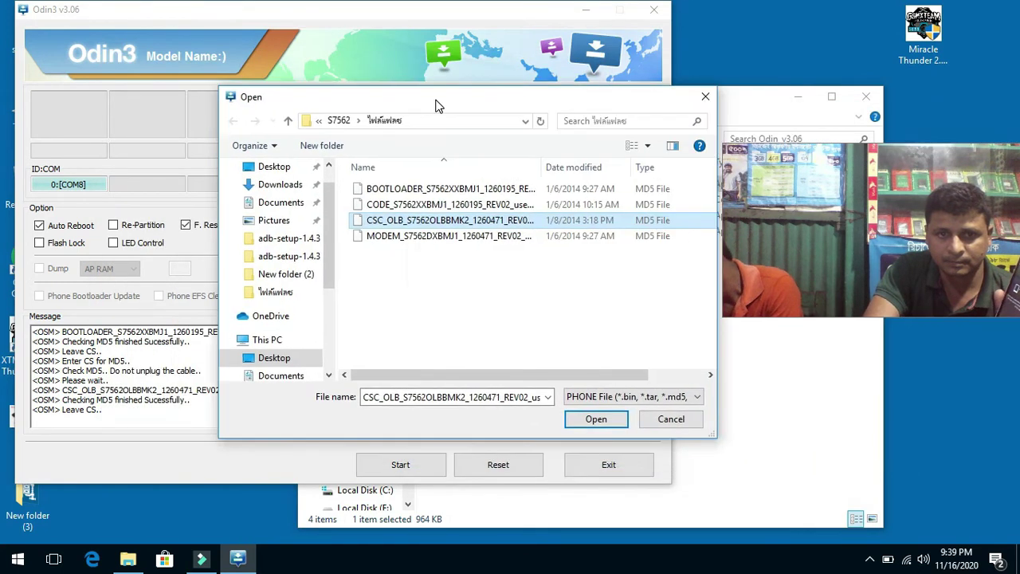
{"action": "left_click", "coordinate": [393, 238]}
{"action": "left_click", "coordinate": [588, 424]}
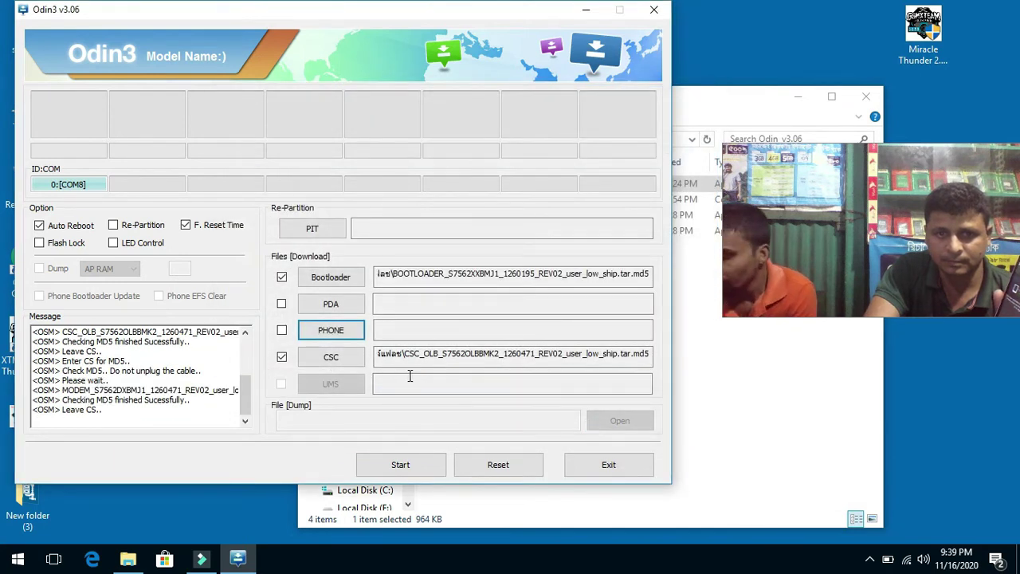
Load the CODE_S7562XXBMJ1_1260195_REV02_user_low_ship.tar.md5 file as the PDA firmware
{"action": "left_click", "coordinate": [331, 304]}
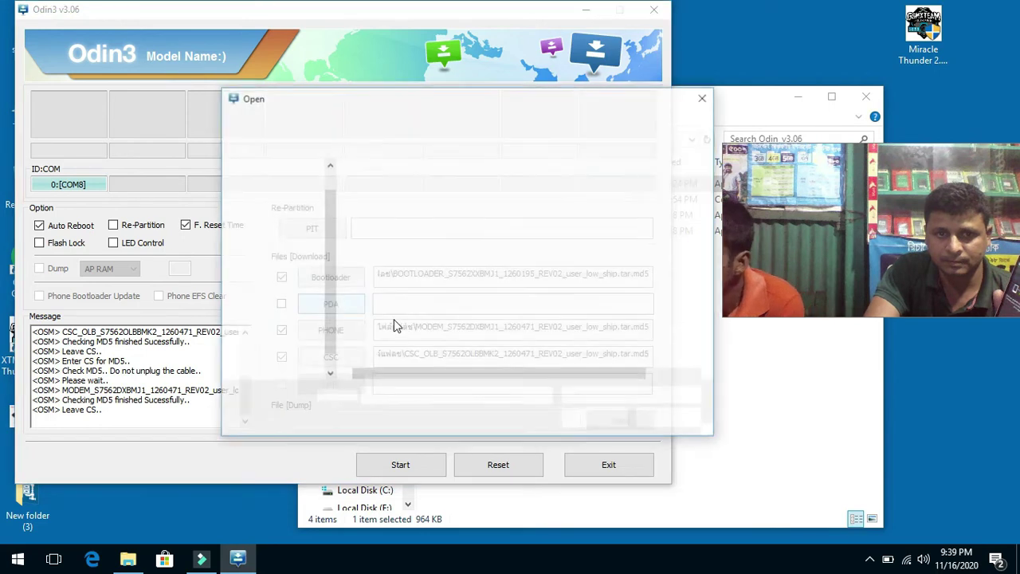
{"action": "left_click", "coordinate": [393, 206]}
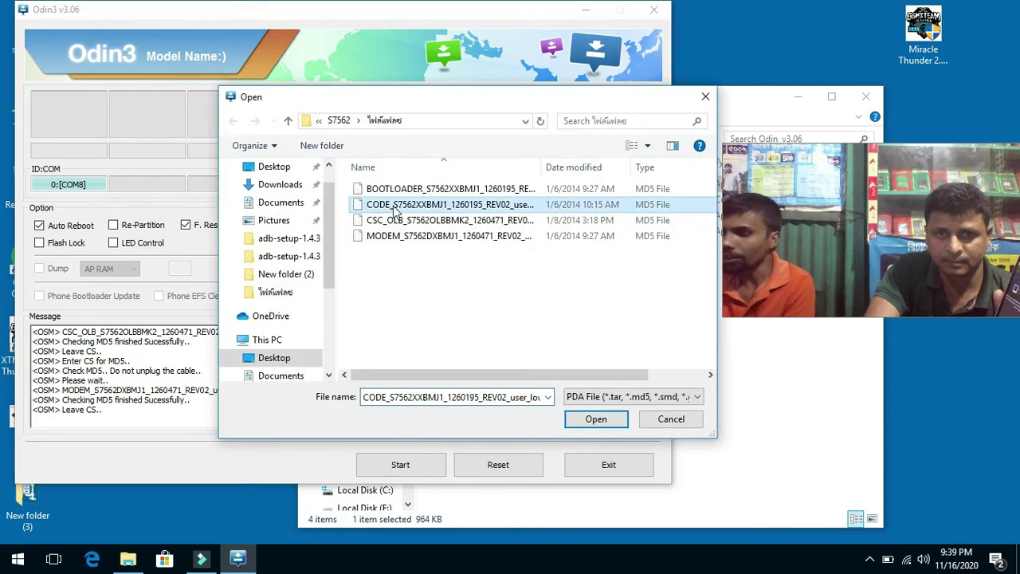
{"action": "left_click", "coordinate": [594, 419]}
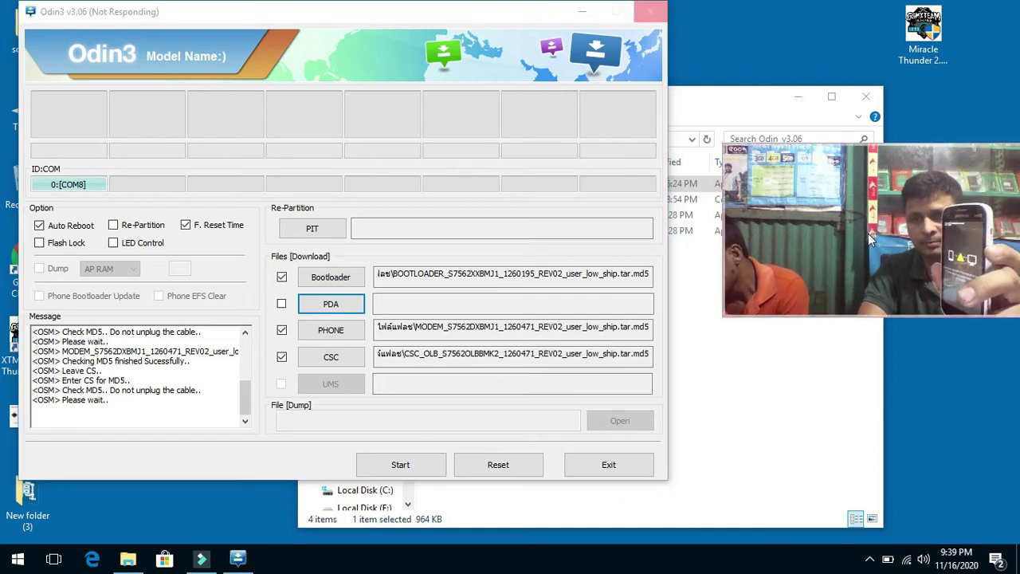
{"action": "left_click_drag", "start_coordinate": [770, 288], "coordinate": [770, 295]}
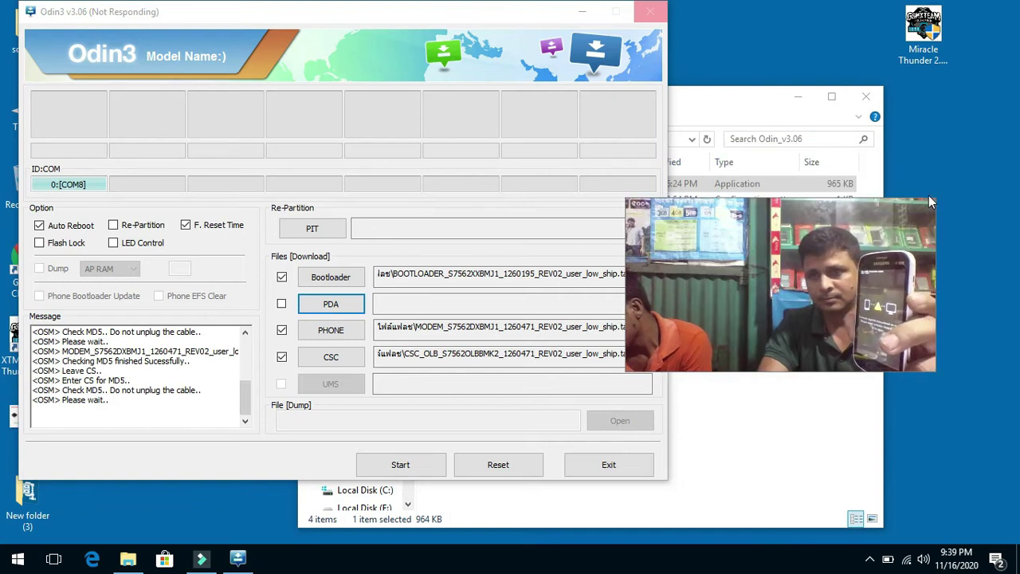
{"action": "left_click_drag", "start_coordinate": [926, 199], "coordinate": [926, 69]}
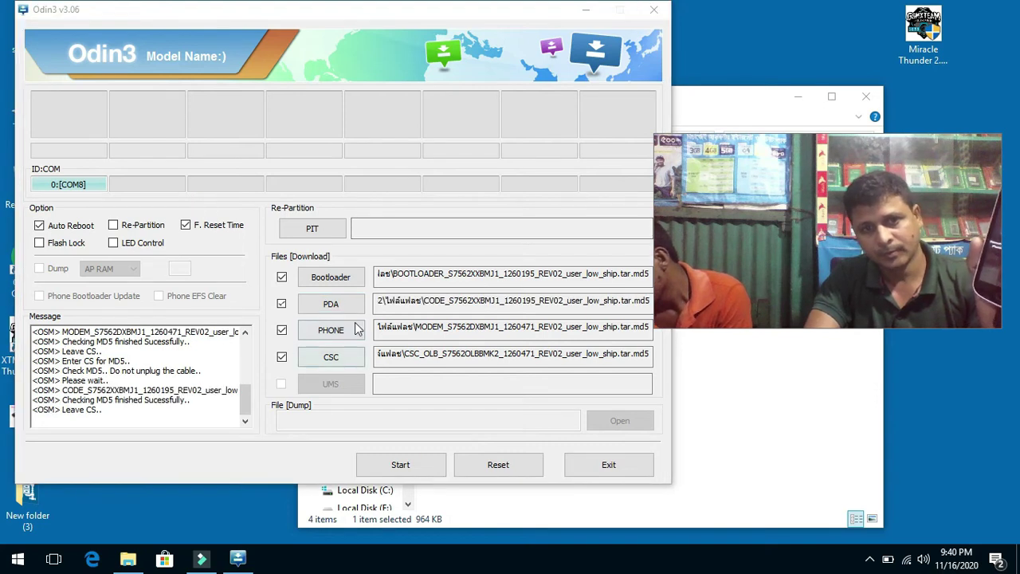
Start flashing the four loaded firmware files to the connected phone
{"action": "left_click", "coordinate": [402, 17]}
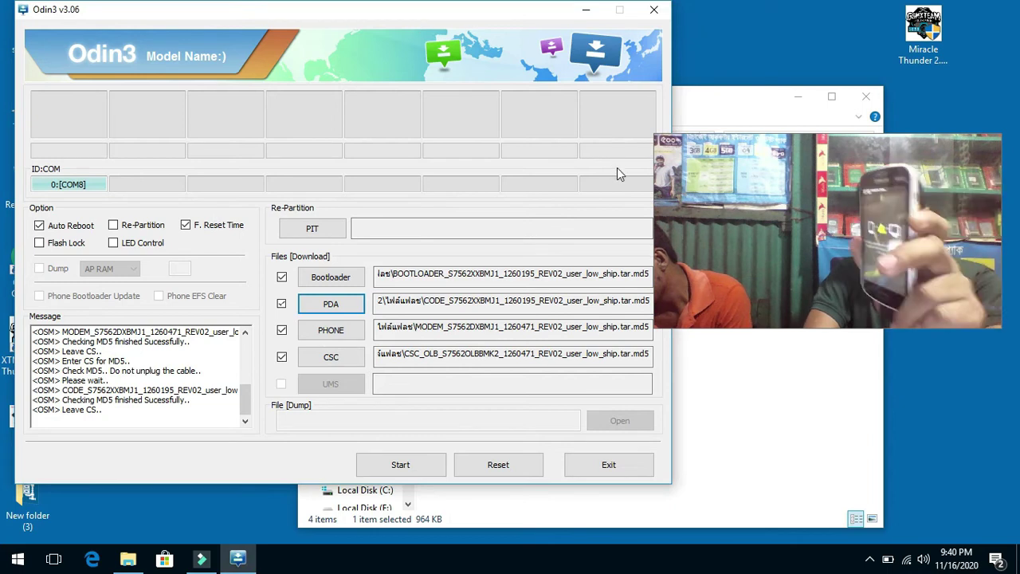
{"action": "left_click", "coordinate": [407, 466]}
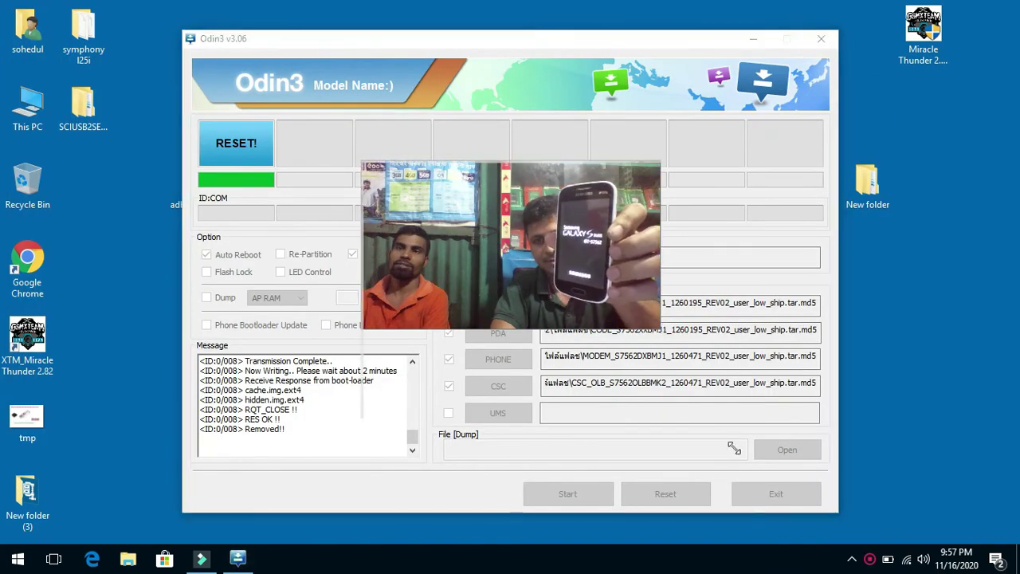
{"action": "left_click_drag", "start_coordinate": [734, 448], "coordinate": [997, 554]}
{"action": "left_click_drag", "start_coordinate": [771, 435], "coordinate": [617, 333]}
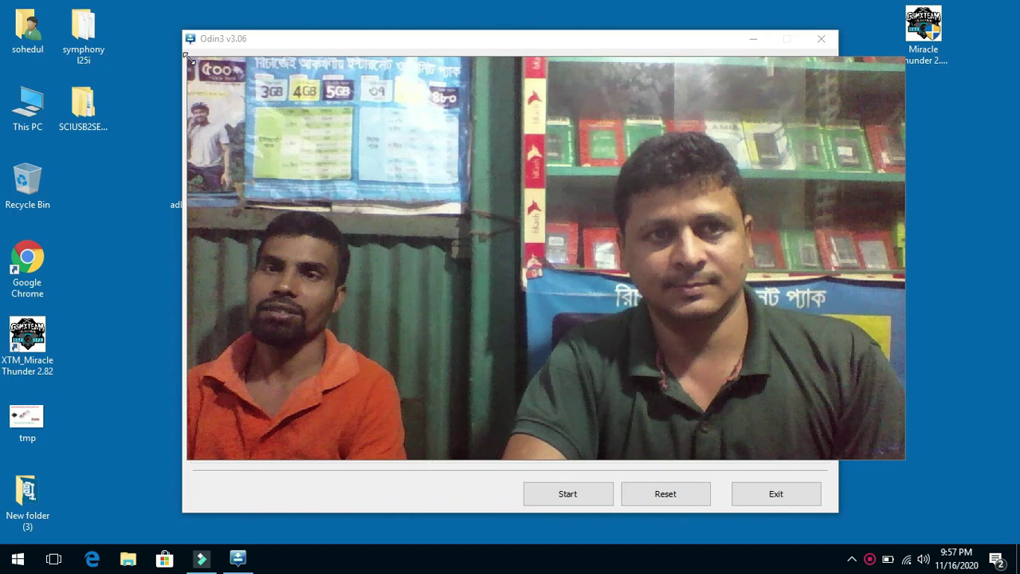
{"action": "left_click_drag", "start_coordinate": [206, 83], "coordinate": [914, 430]}
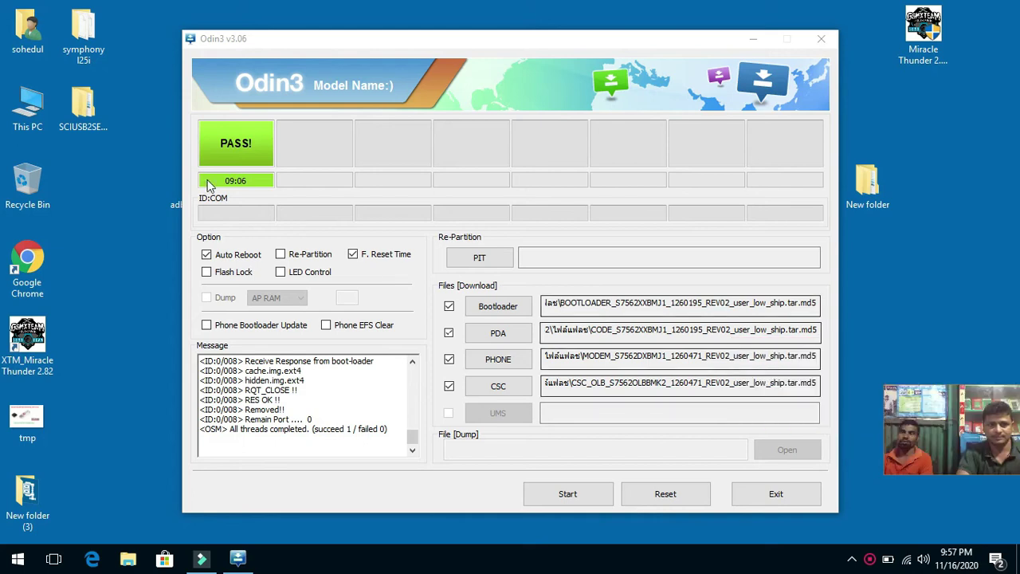